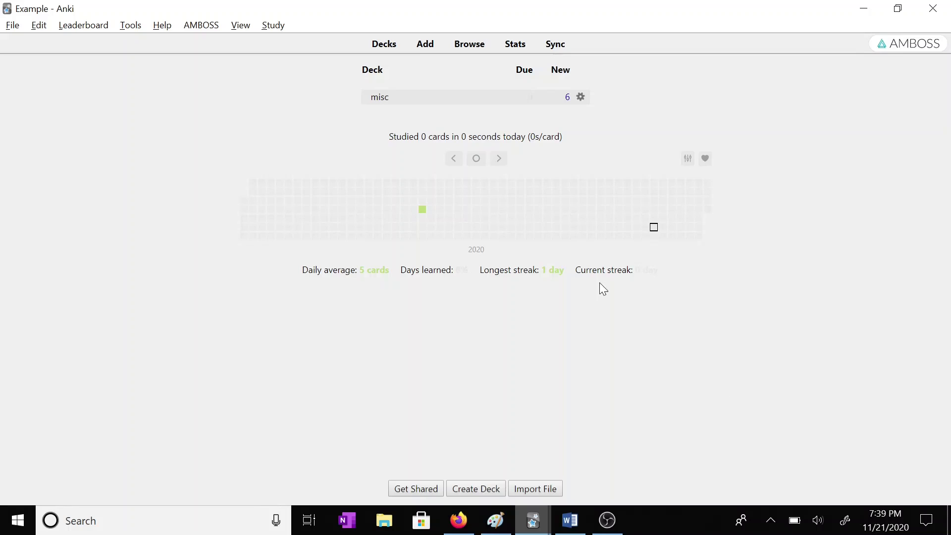
# - Start studying the misc deck, reveal and grade the Kennedy card, then undo back to its answer
pyautogui.click(381, 99)
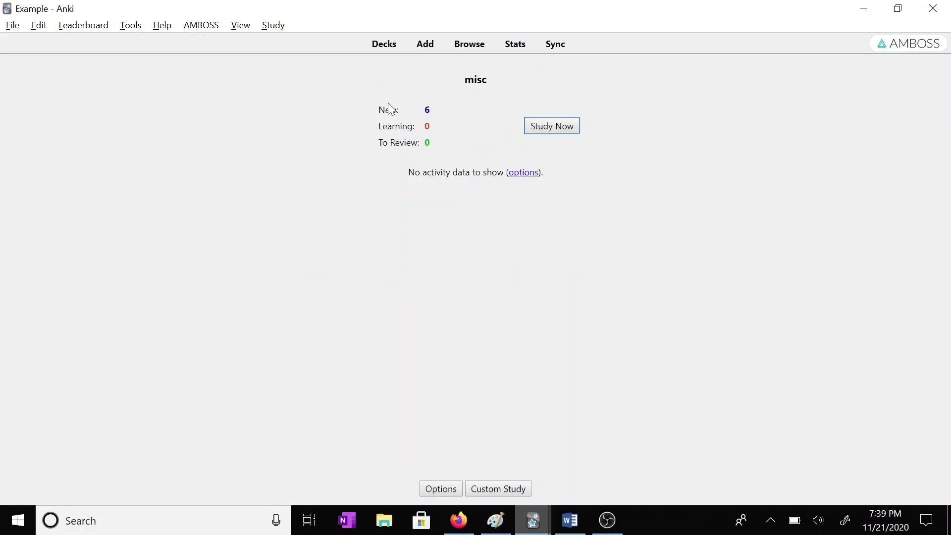
pyautogui.press('Return')
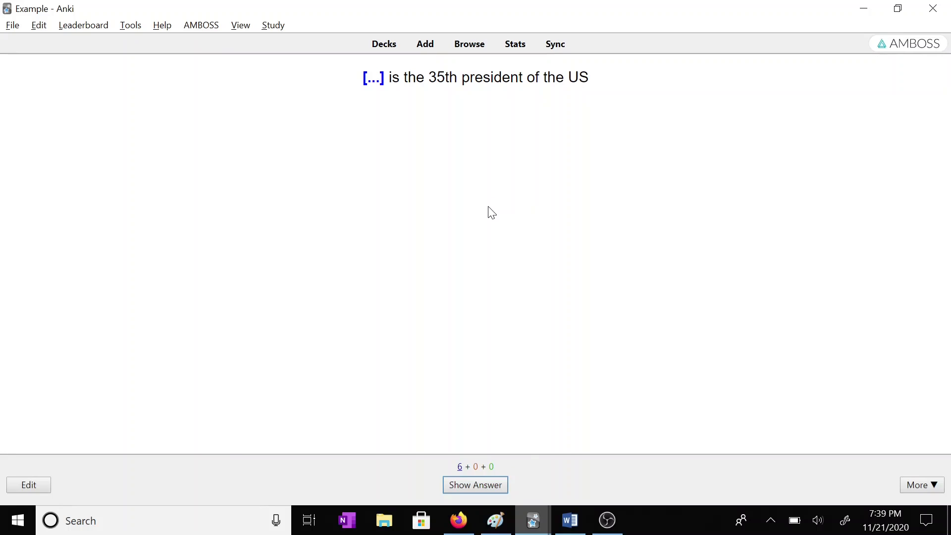
pyautogui.press('space')
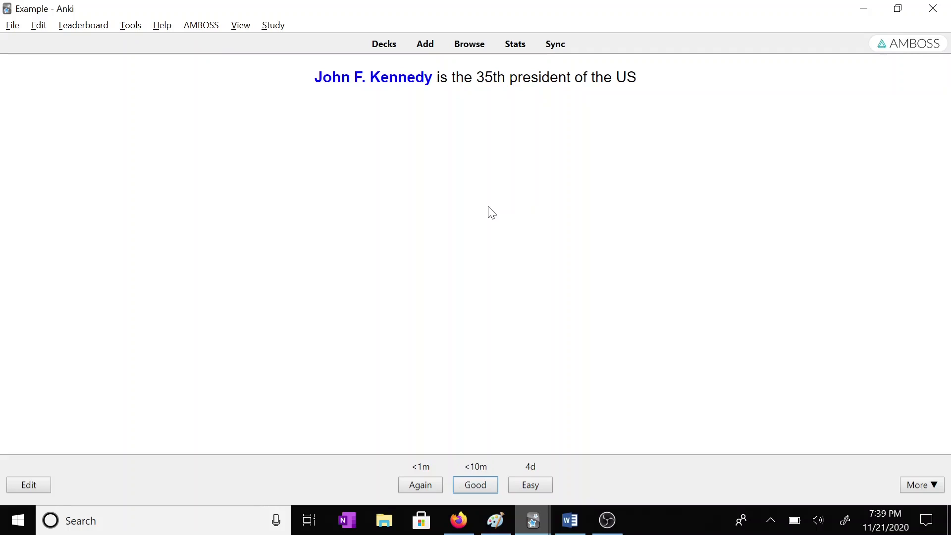
pyautogui.press('space')
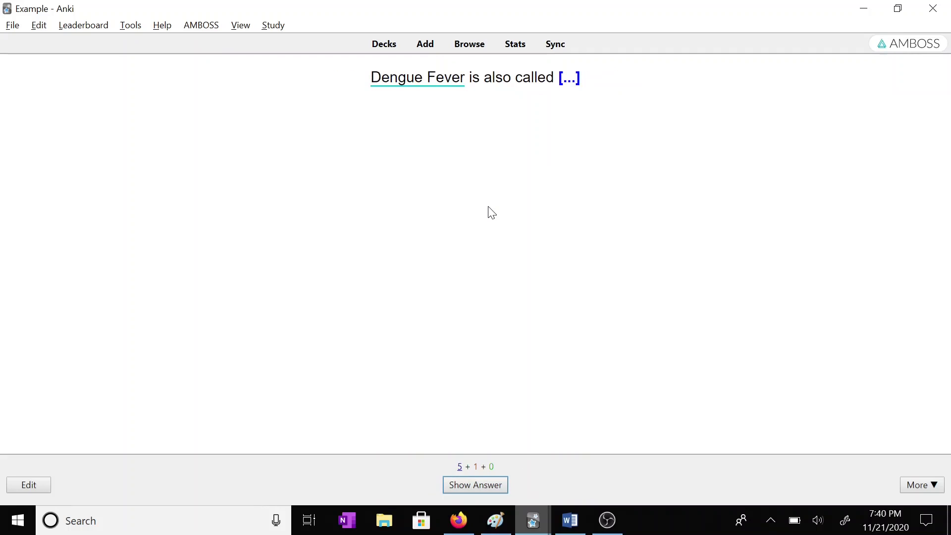
pyautogui.hotkey('ctrl', 'z')
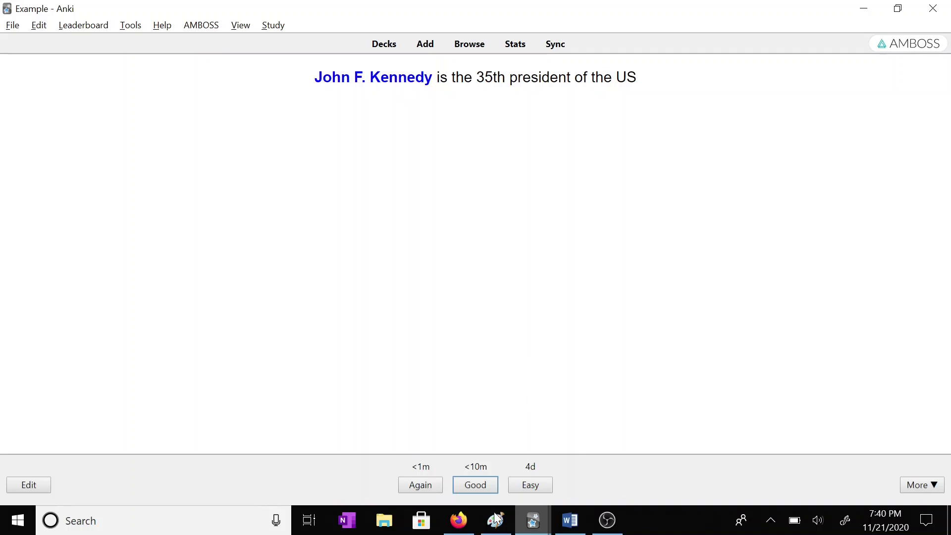
# - Hand-draw a red 'JFK' and '35' with the brush on the Paint canvas
pyautogui.click(496, 529)
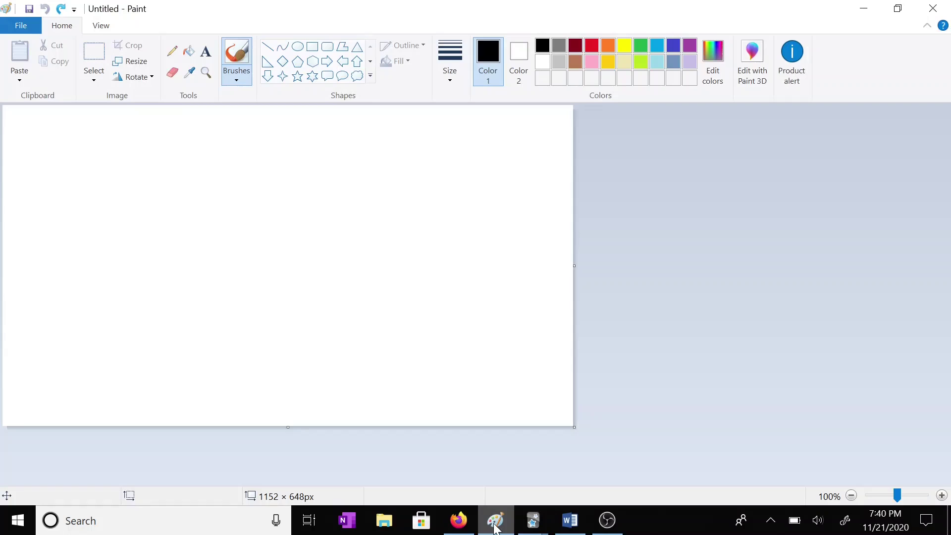
pyautogui.click(592, 46)
pyautogui.moveTo(218, 149)
pyautogui.mouseDown()
pyautogui.moveTo(222, 184)
pyautogui.moveTo(167, 208)
pyautogui.mouseUp()
pyautogui.moveTo(242, 202); pyautogui.dragTo(292, 144)
pyautogui.moveTo(234, 180); pyautogui.dragTo(278, 177)
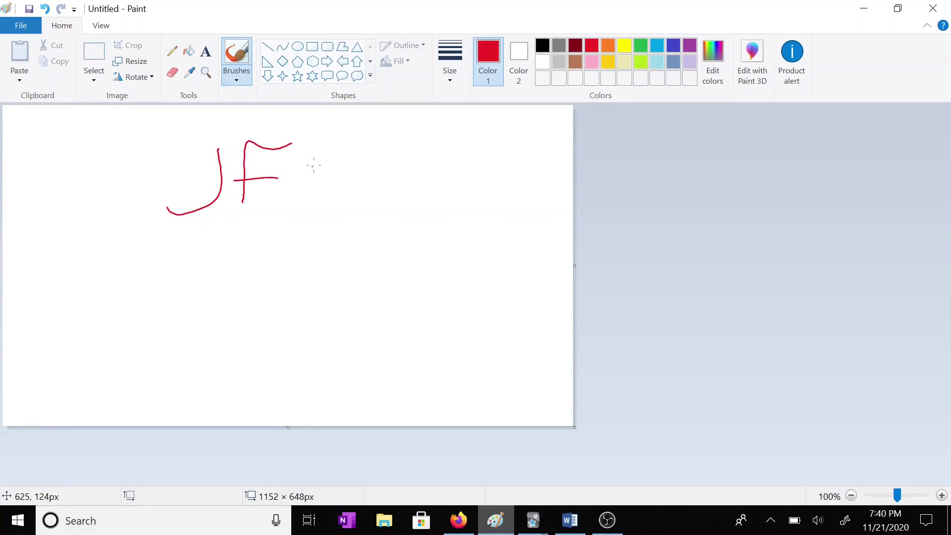
pyautogui.moveTo(324, 145); pyautogui.dragTo(325, 208)
pyautogui.moveTo(362, 151)
pyautogui.mouseDown()
pyautogui.moveTo(325, 186)
pyautogui.moveTo(372, 241)
pyautogui.mouseUp()
pyautogui.moveTo(179, 271)
pyautogui.mouseDown()
pyautogui.moveTo(190, 270)
pyautogui.moveTo(196, 318)
pyautogui.mouseUp()
pyautogui.moveTo(300, 257)
pyautogui.mouseDown()
pyautogui.moveTo(278, 262)
pyautogui.moveTo(262, 320)
pyautogui.mouseUp()
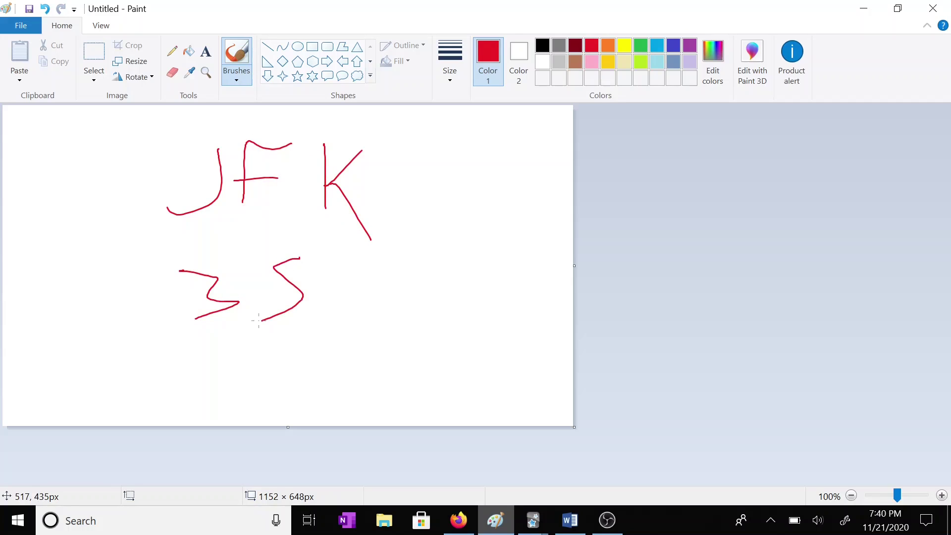
# - Snip the JFK 35 drawing and copy it to the clipboard
pyautogui.press('super+shift+s')
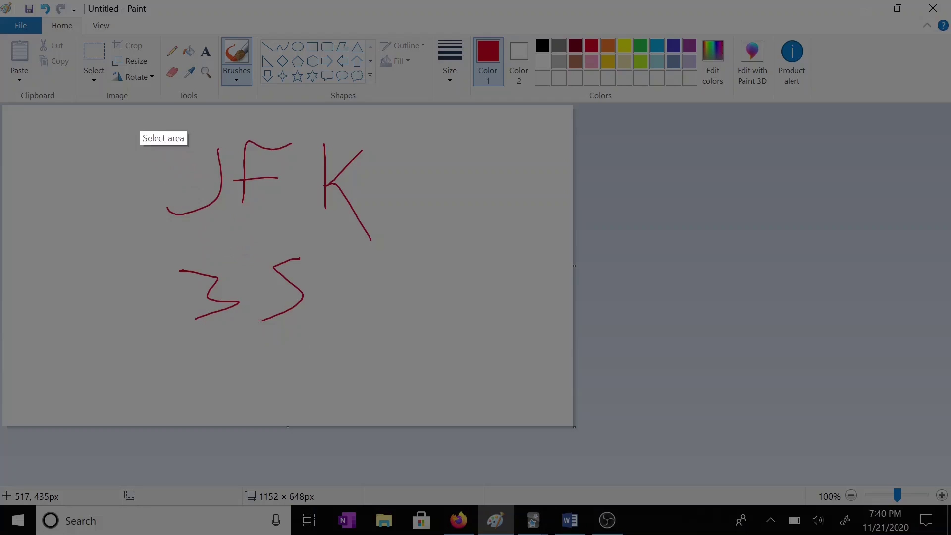
pyautogui.moveTo(128, 111); pyautogui.dragTo(461, 380)
pyautogui.click(387, 395)
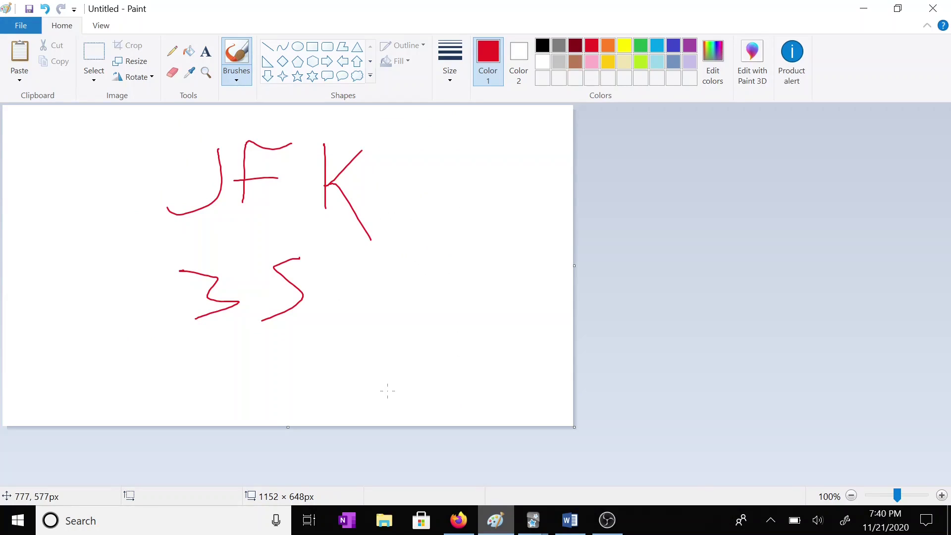
# - Paste the JFK 35 drawing into the Kennedy note's Extra field and close the editor
pyautogui.moveTo(533, 521)
pyautogui.click(508, 473)
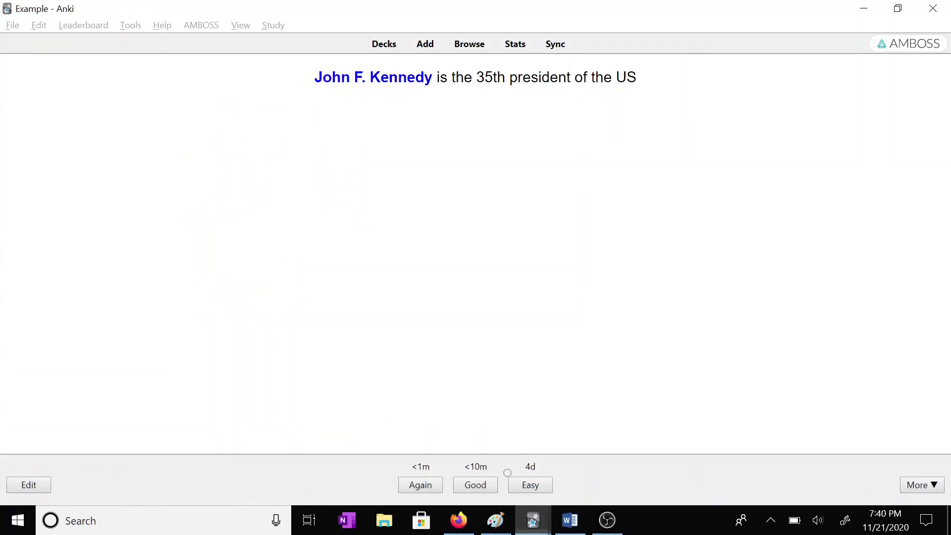
pyautogui.press('e')
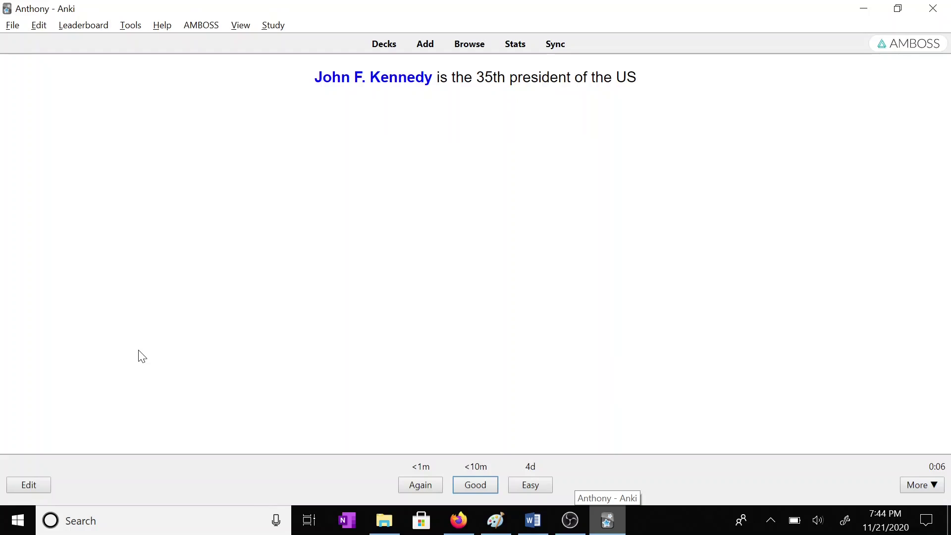
pyautogui.click(29, 485)
pyautogui.press('Tab')
pyautogui.press('Return')
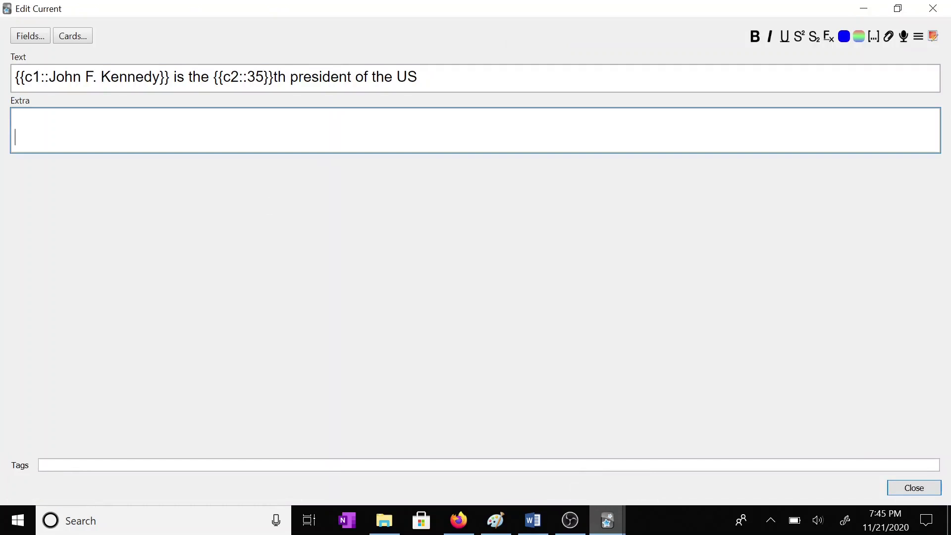
pyautogui.hotkey('ctrl', 'v')
pyautogui.press('Escape')
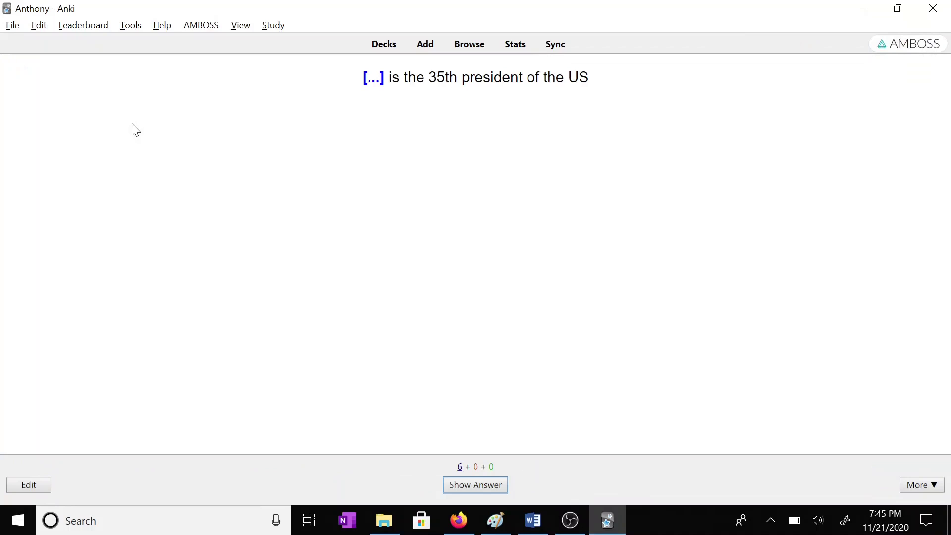
# - Grade both Kennedy cards Good, then reveal the dengue card's 'break-bone fever' answer
pyautogui.press('space')
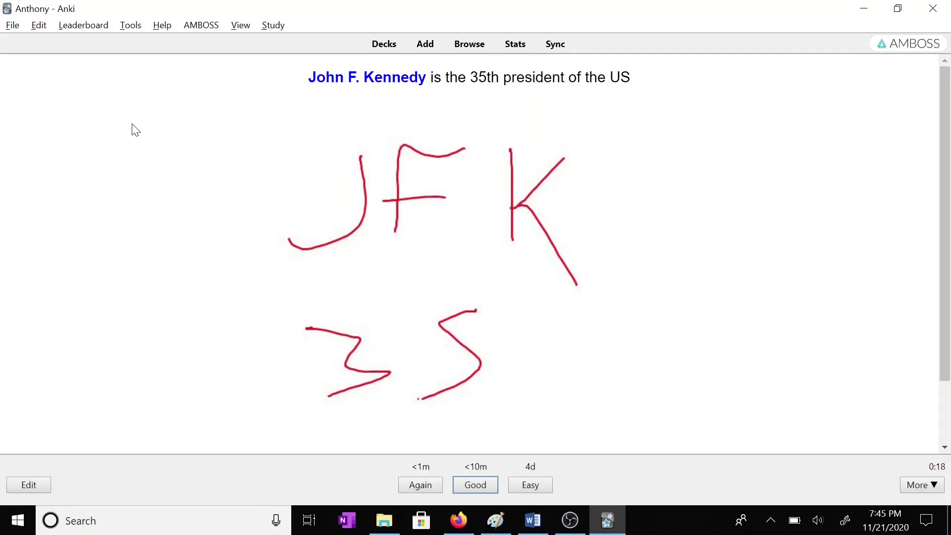
pyautogui.press('space')
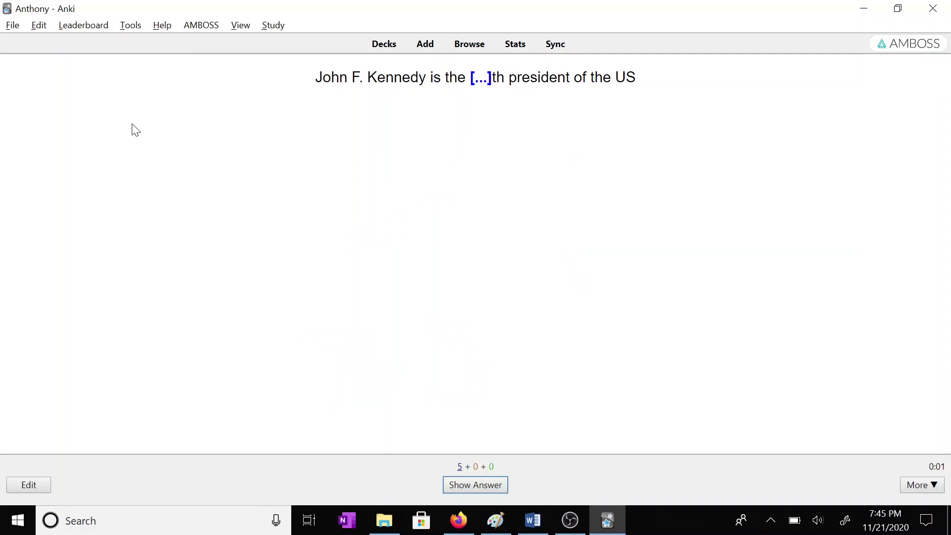
pyautogui.press('space')
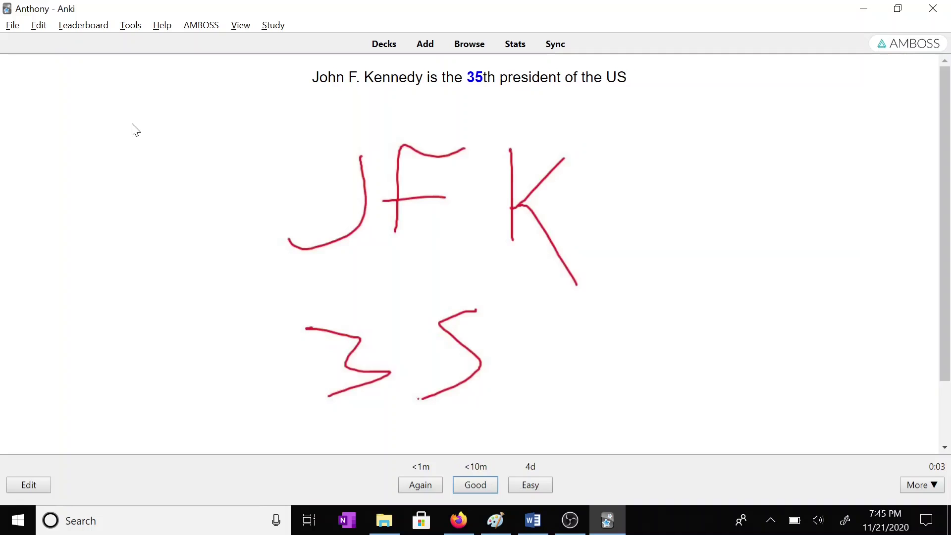
pyautogui.press('space')
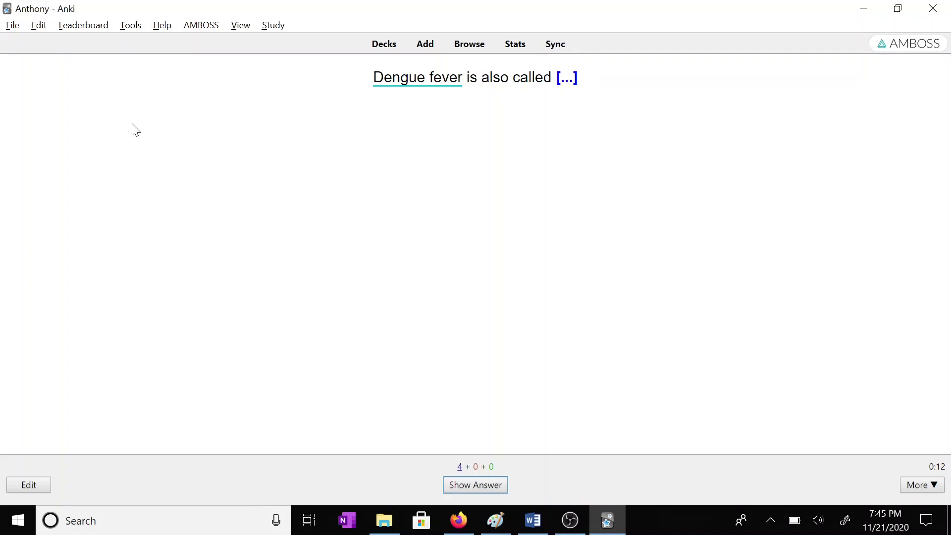
pyautogui.press('space')
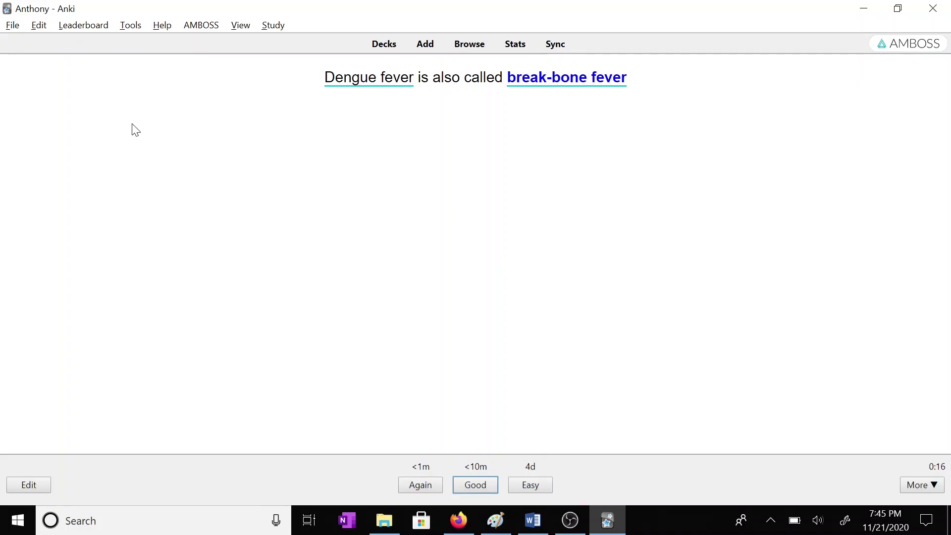
# - Clear the JFK 35 strokes and sketch a red den outline on the Paint canvas
pyautogui.click(491, 525)
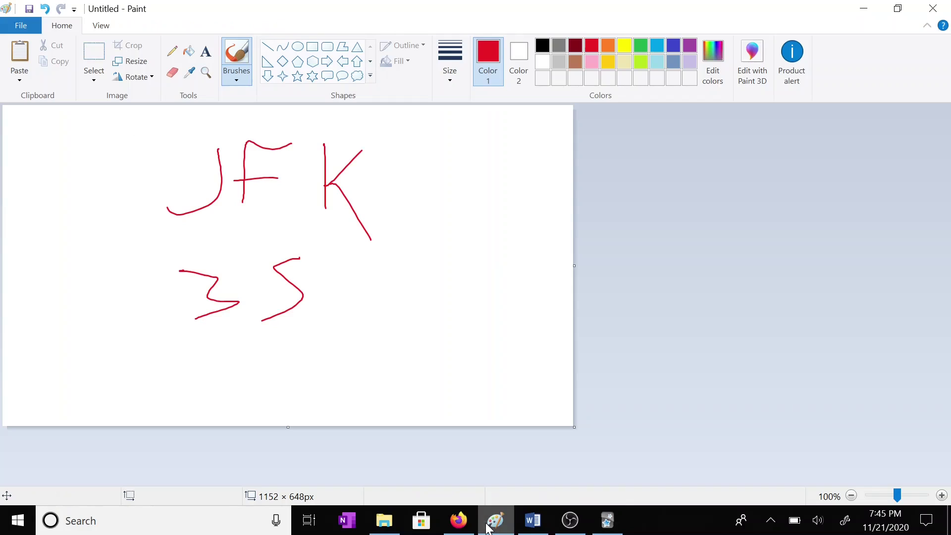
pyautogui.hotkey('ctrl', 'z')
pyautogui.hotkey('ctrl', 'z')
pyautogui.hotkey('ctrl', 'z')
pyautogui.hotkey('ctrl', 'z')
pyautogui.hotkey('ctrl', 'z')
pyautogui.hotkey('ctrl', 'z')
pyautogui.hotkey('ctrl', 'z')
pyautogui.hotkey('ctrl', 'z')
pyautogui.hotkey('ctrl', 'z')
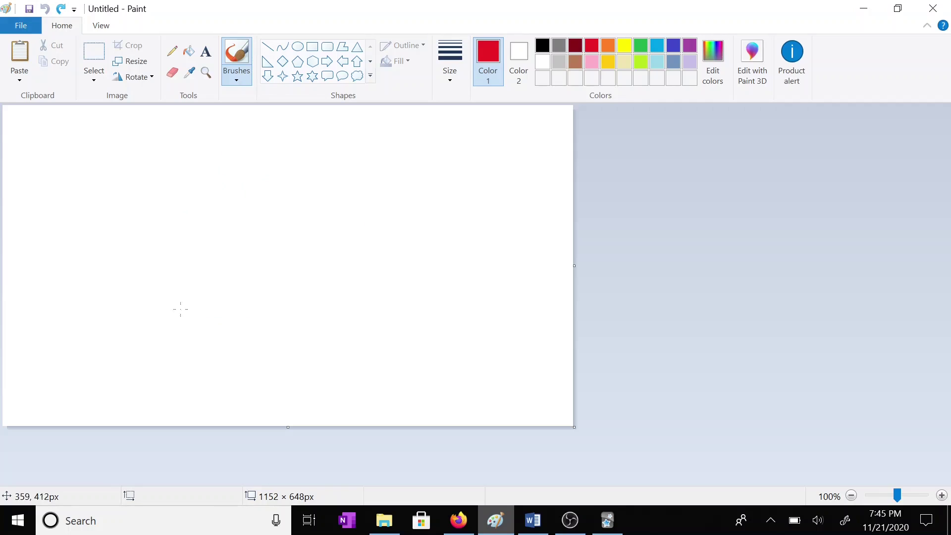
pyautogui.moveTo(180, 326)
pyautogui.mouseDown()
pyautogui.moveTo(274, 197)
pyautogui.moveTo(337, 181)
pyautogui.moveTo(422, 224)
pyautogui.moveTo(472, 349)
pyautogui.moveTo(456, 369)
pyautogui.mouseUp()
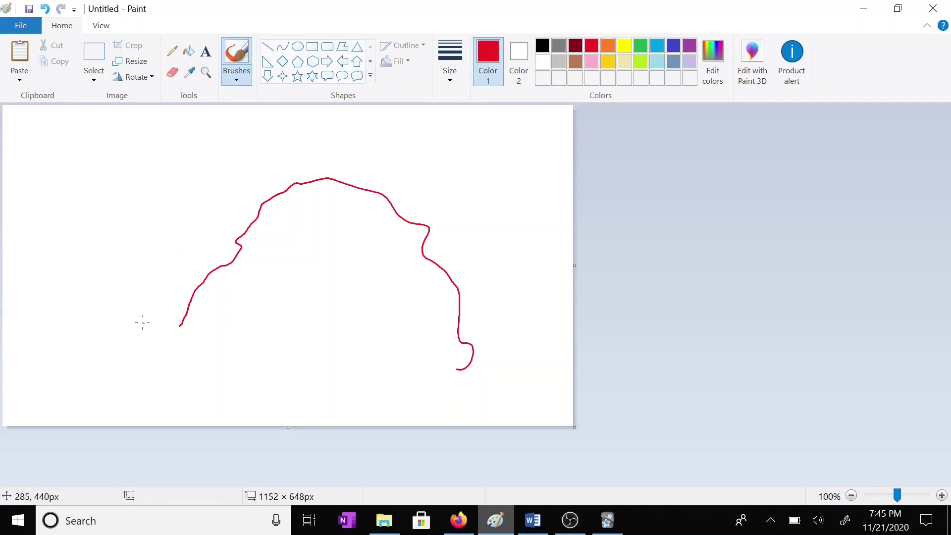
pyautogui.moveTo(130, 332)
pyautogui.mouseDown()
pyautogui.moveTo(179, 302)
pyautogui.moveTo(205, 337)
pyautogui.moveTo(200, 346)
pyautogui.mouseUp()
pyautogui.moveTo(110, 307); pyautogui.dragTo(129, 331)
pyautogui.moveTo(141, 290); pyautogui.dragTo(137, 325)
pyautogui.moveTo(128, 296)
pyautogui.mouseDown()
pyautogui.moveTo(128, 330)
pyautogui.moveTo(110, 311)
pyautogui.mouseUp()
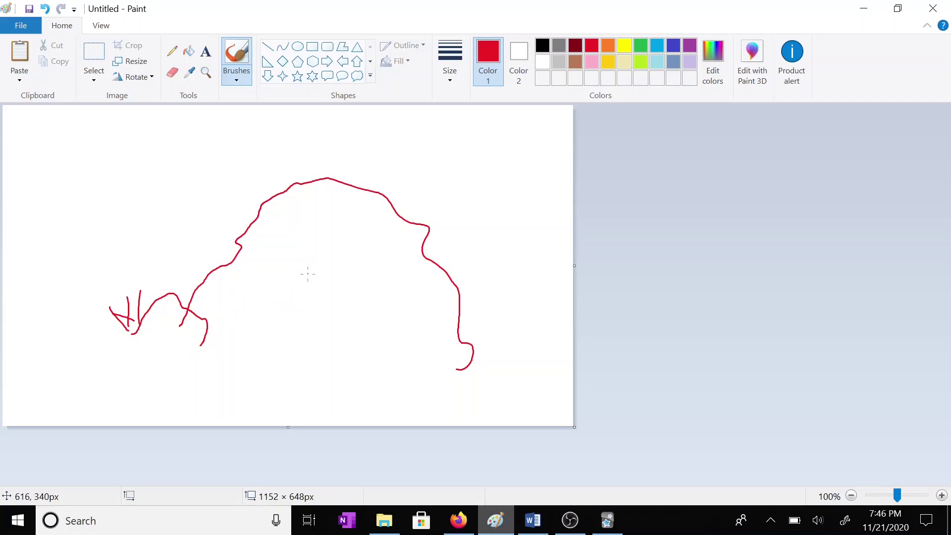
# - Draw a broken bone inside the den, redoing the shape once
pyautogui.moveTo(293, 290)
pyautogui.mouseDown()
pyautogui.moveTo(306, 280)
pyautogui.moveTo(309, 296)
pyautogui.moveTo(272, 367)
pyautogui.moveTo(268, 314)
pyautogui.moveTo(295, 285)
pyautogui.moveTo(276, 298)
pyautogui.mouseUp()
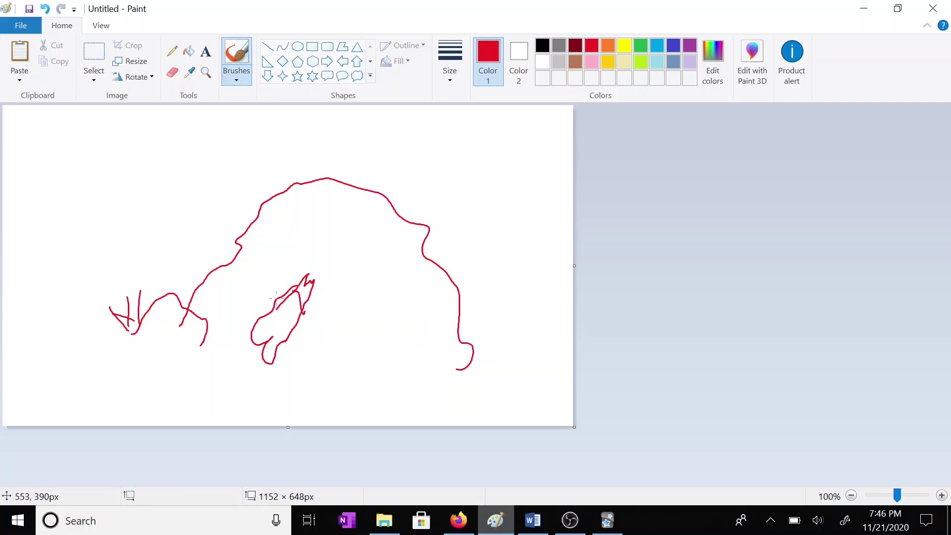
pyautogui.click(44, 8)
pyautogui.click(44, 8)
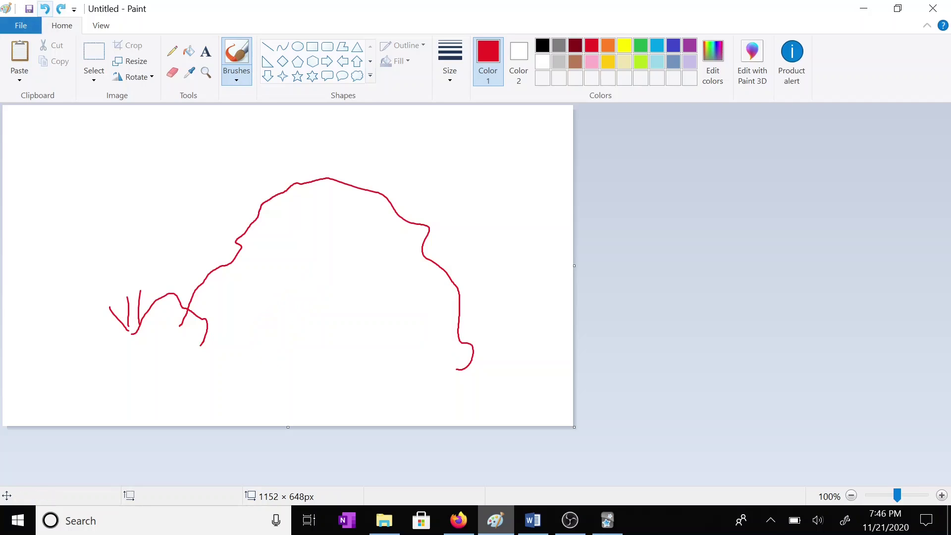
pyautogui.click(60, 9)
pyautogui.moveTo(310, 273)
pyautogui.mouseDown()
pyautogui.moveTo(329, 231)
pyautogui.moveTo(371, 246)
pyautogui.moveTo(313, 295)
pyautogui.moveTo(310, 279)
pyautogui.moveTo(298, 305)
pyautogui.moveTo(288, 300)
pyautogui.moveTo(239, 341)
pyautogui.moveTo(270, 359)
pyautogui.moveTo(277, 328)
pyautogui.moveTo(301, 306)
pyautogui.mouseUp()
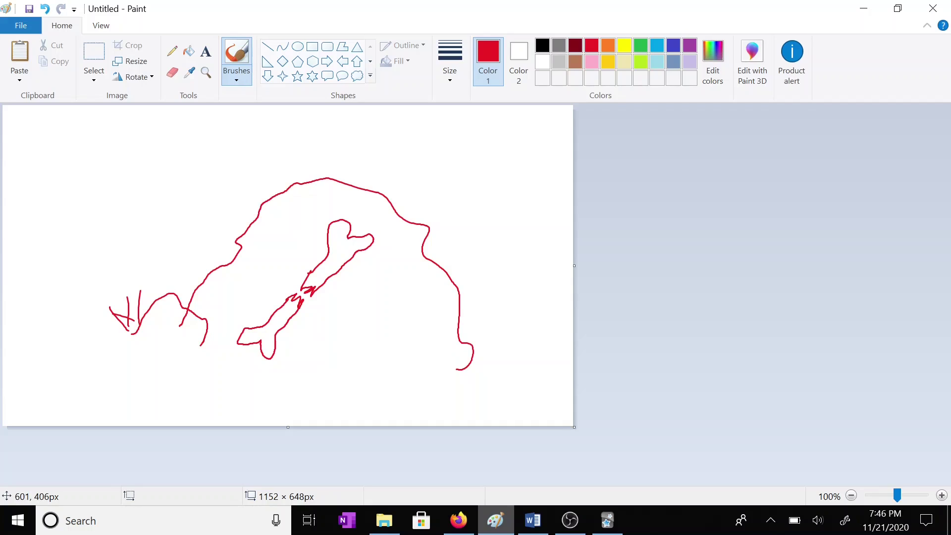
# - Snip the broken-bone-in-a-den drawing and copy it to the clipboard
pyautogui.press('super+shift+s')
pyautogui.moveTo(52, 108)
pyautogui.mouseDown()
pyautogui.moveTo(386, 336)
pyautogui.moveTo(533, 416)
pyautogui.moveTo(531, 404)
pyautogui.mouseUp()
pyautogui.click(454, 421)
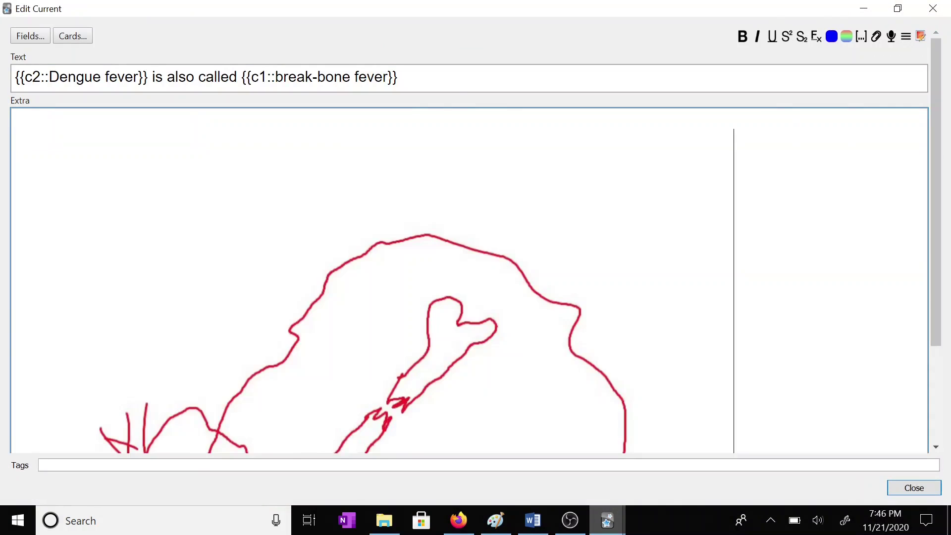
# - Close the editor, answer both dengue cards, and reveal the marginal lymphoma card's 11;18 answer
pyautogui.press('Escape')
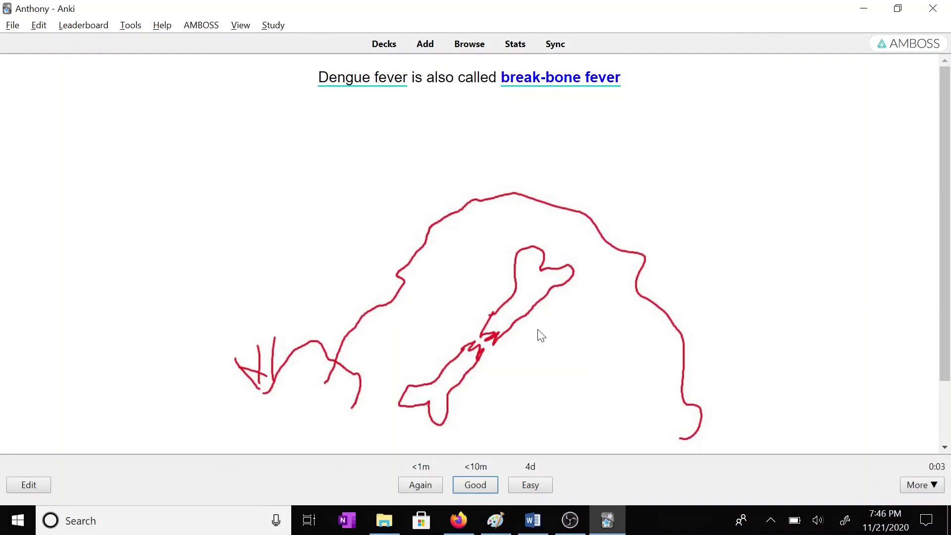
pyautogui.press('space')
pyautogui.press('space')
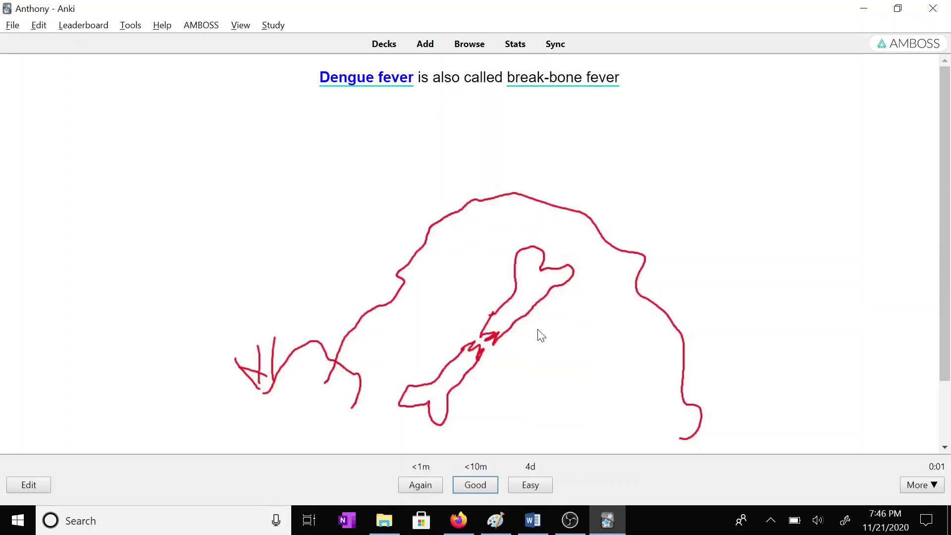
pyautogui.press('space')
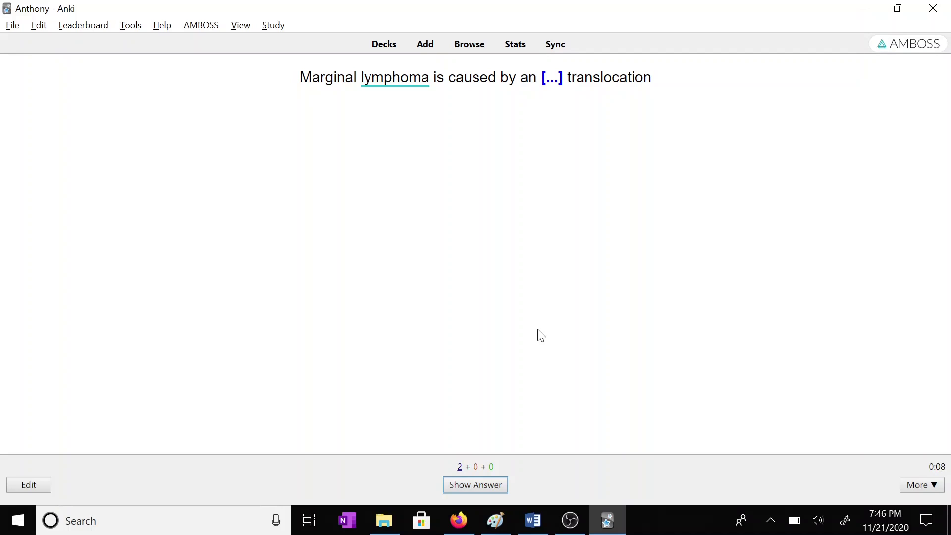
pyautogui.press('space')
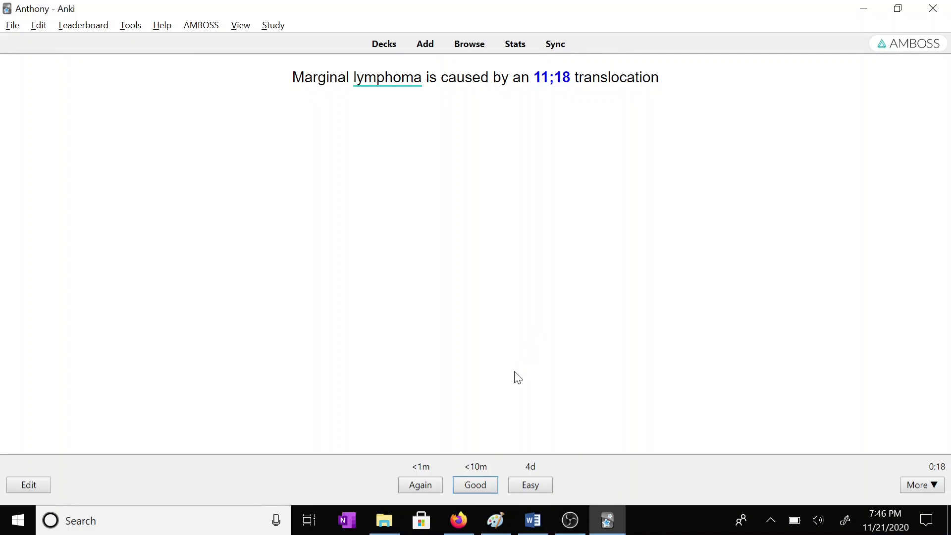
pyautogui.click(458, 521)
# - Search Google Images for 'paper margins' and copy the lined-paper Margins picture
pyautogui.click(179, 12)
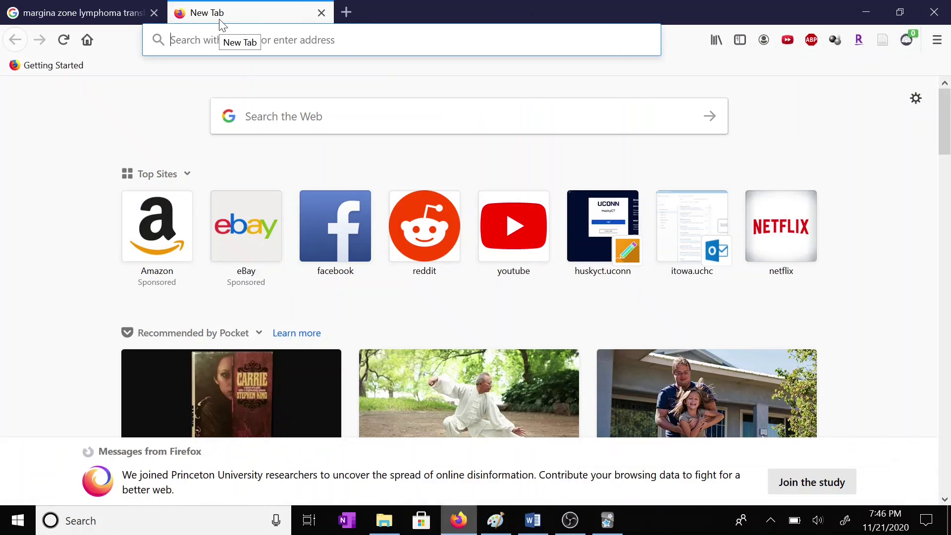
pyautogui.write('pap')
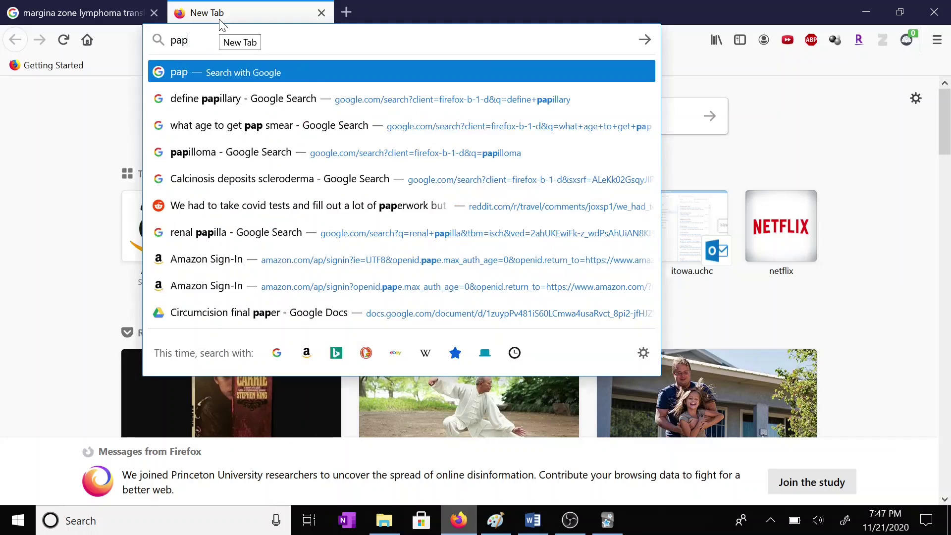
pyautogui.write('er margins')
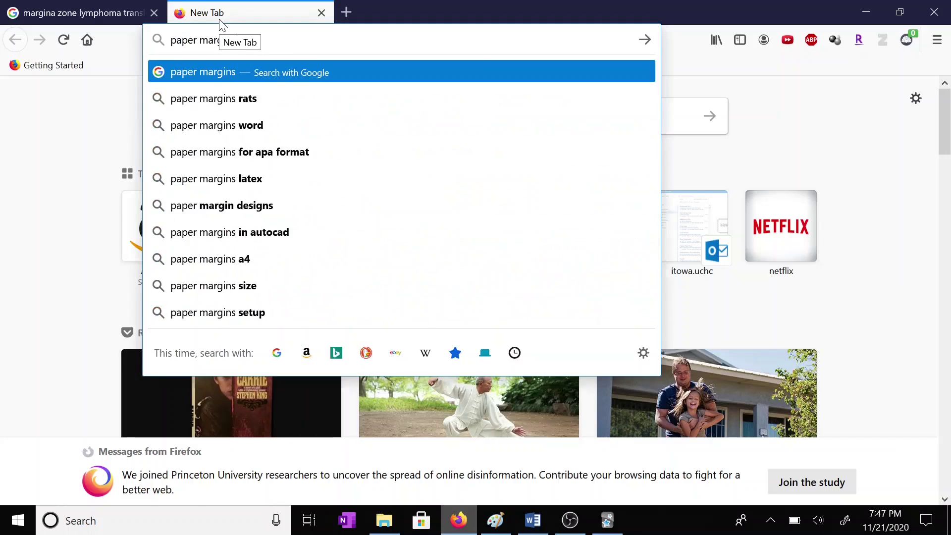
pyautogui.press('Return')
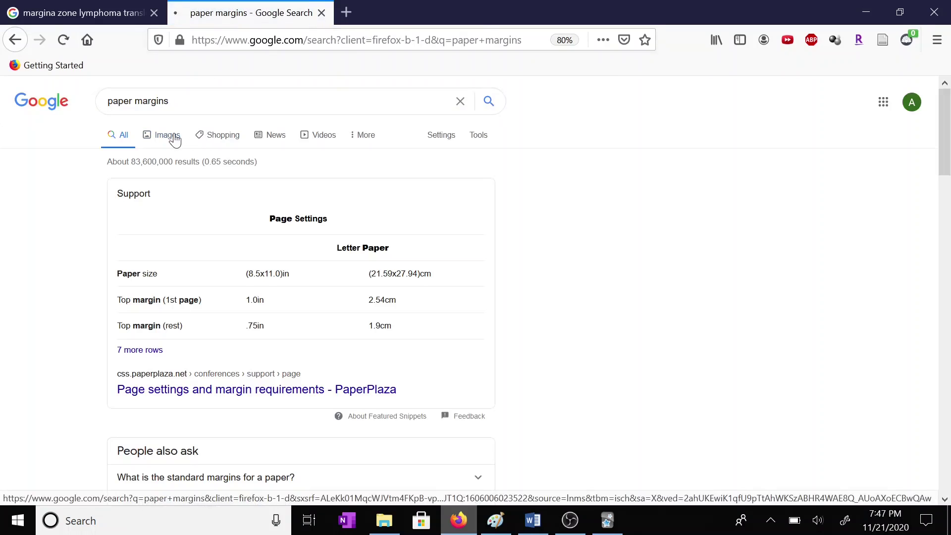
pyautogui.click(176, 139)
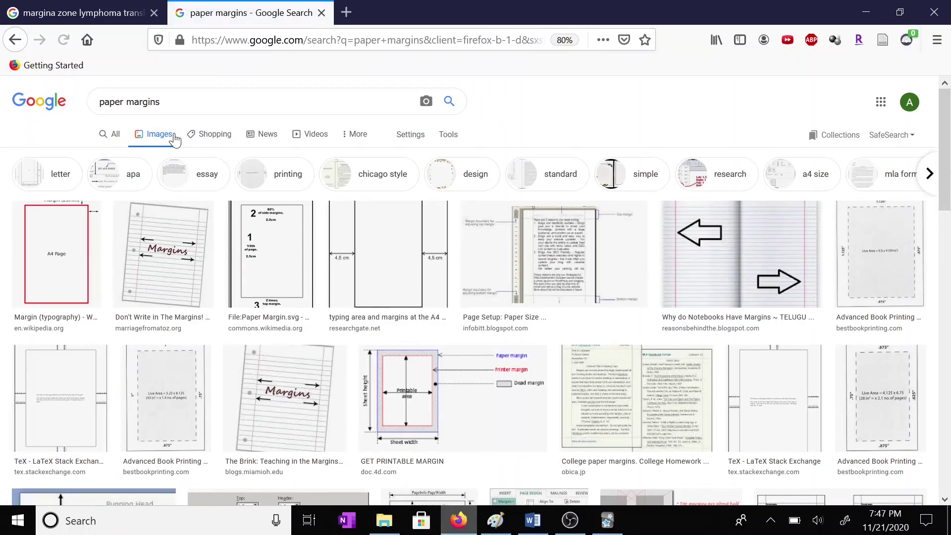
pyautogui.click(157, 251)
pyautogui.rightClick(763, 228)
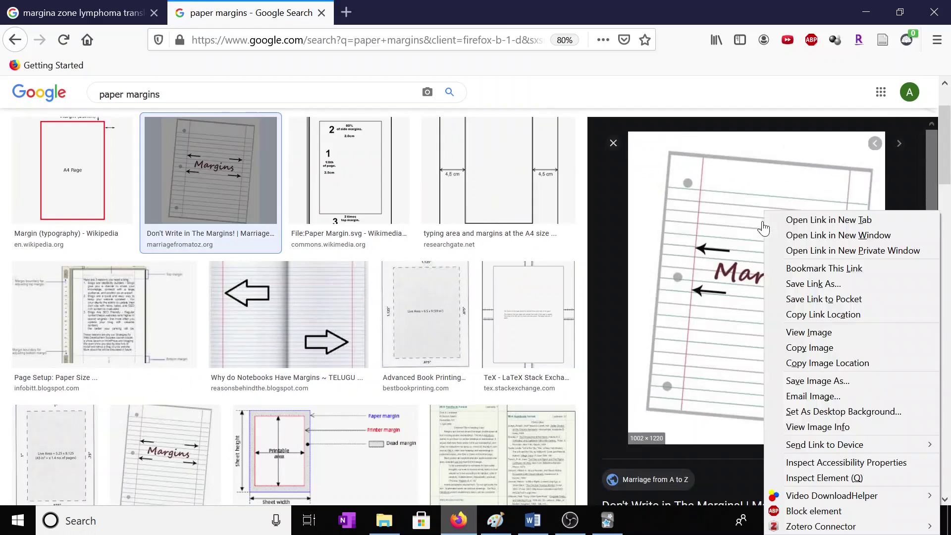
pyautogui.click(806, 349)
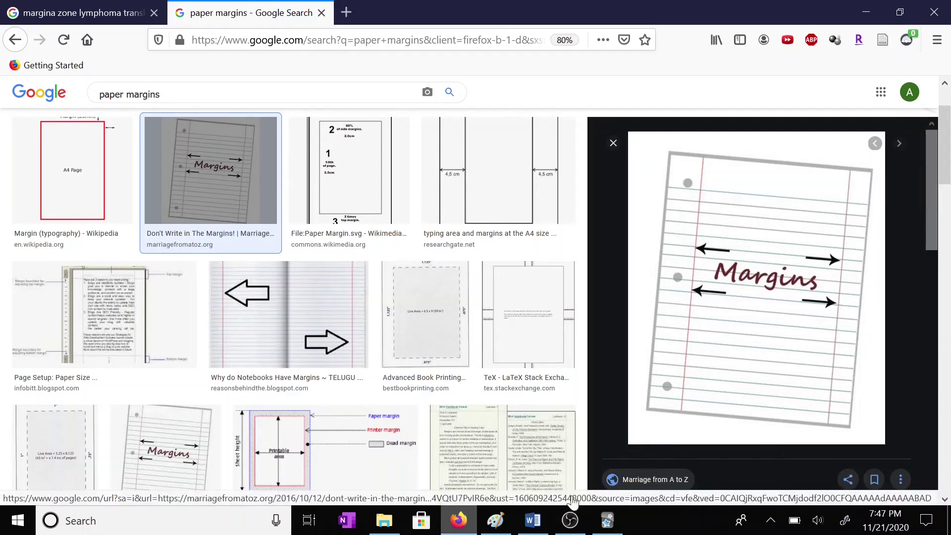
# - Paste the Margins picture into Paint and move it down the canvas
pyautogui.click(495, 521)
pyautogui.hotkey('ctrl', 'v')
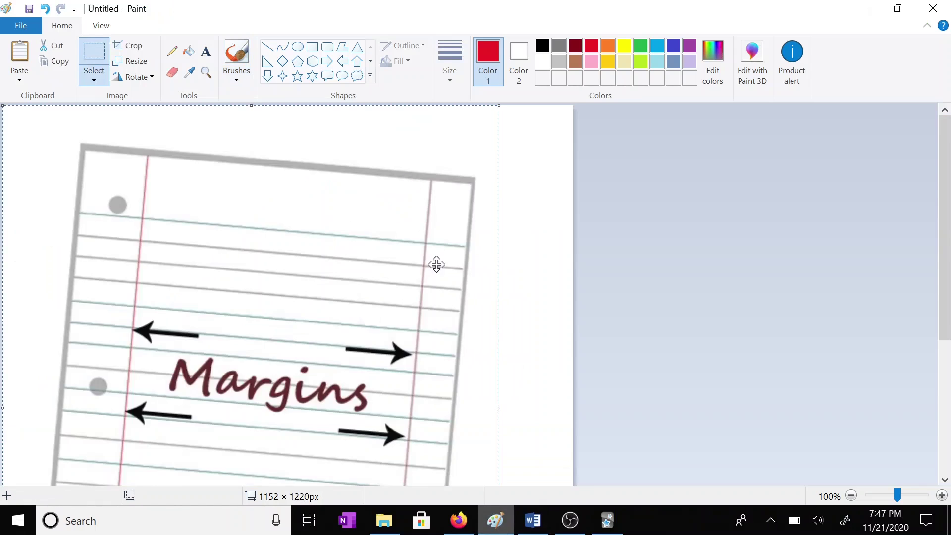
pyautogui.scroll(-3, 437, 265)
pyautogui.moveTo(437, 265); pyautogui.dragTo(108, 426)
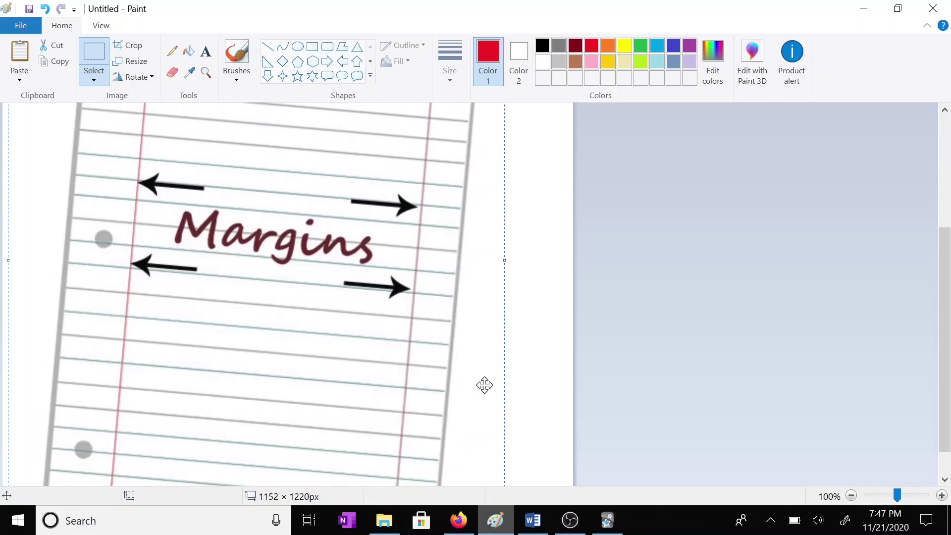
pyautogui.moveTo(94, 158); pyautogui.dragTo(73, 254)
# - Pencil a red 11 at the left margin and 18 at the right, then snip the picture
pyautogui.click(172, 51)
pyautogui.moveTo(111, 182); pyautogui.dragTo(98, 246)
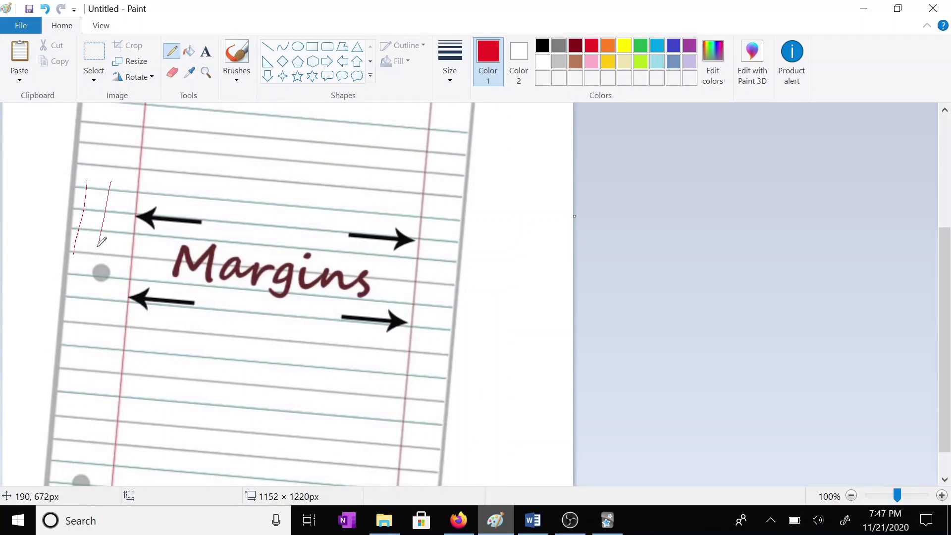
pyautogui.moveTo(422, 220); pyautogui.dragTo(422, 276)
pyautogui.moveTo(448, 233)
pyautogui.mouseDown()
pyautogui.moveTo(471, 213)
pyautogui.moveTo(433, 233)
pyautogui.mouseUp()
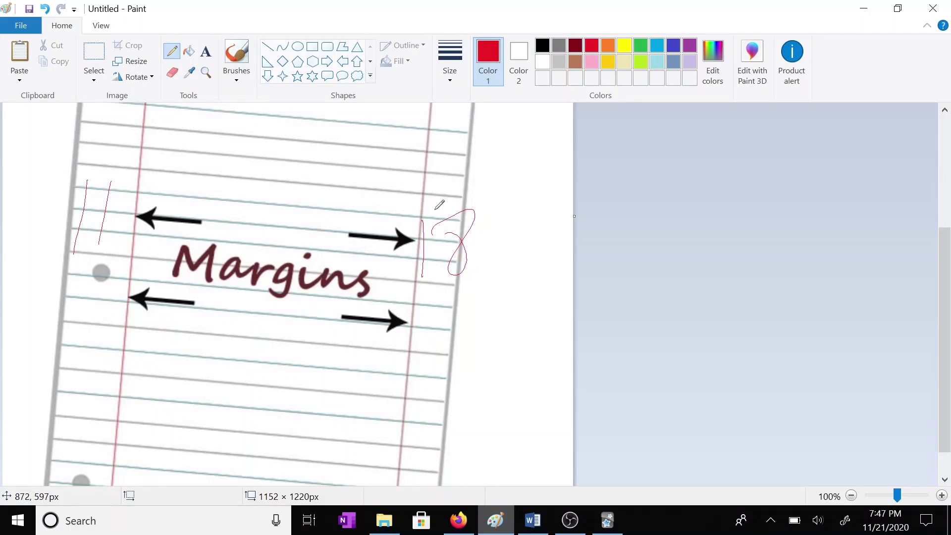
pyautogui.scroll(3, 440, 205)
pyautogui.press('super+shift+s')
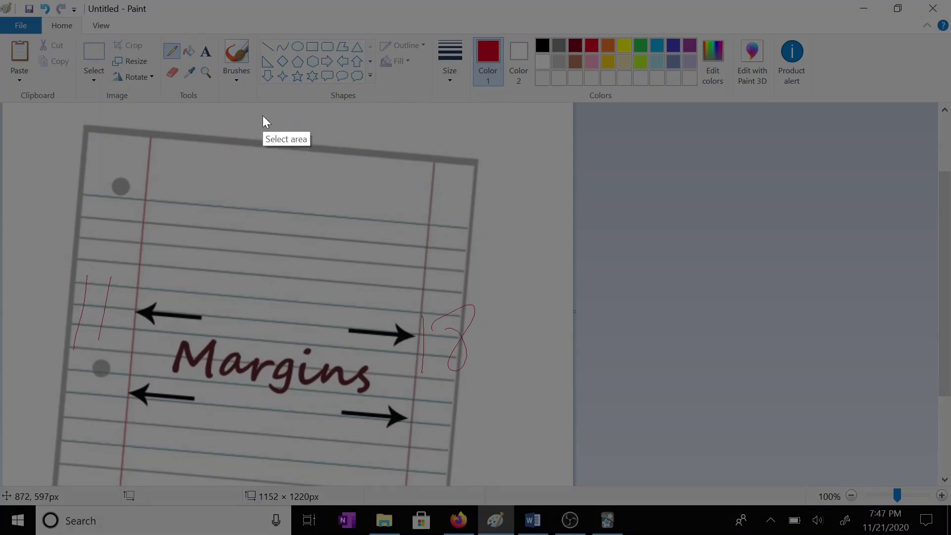
pyautogui.moveTo(21, 100); pyautogui.dragTo(529, 477)
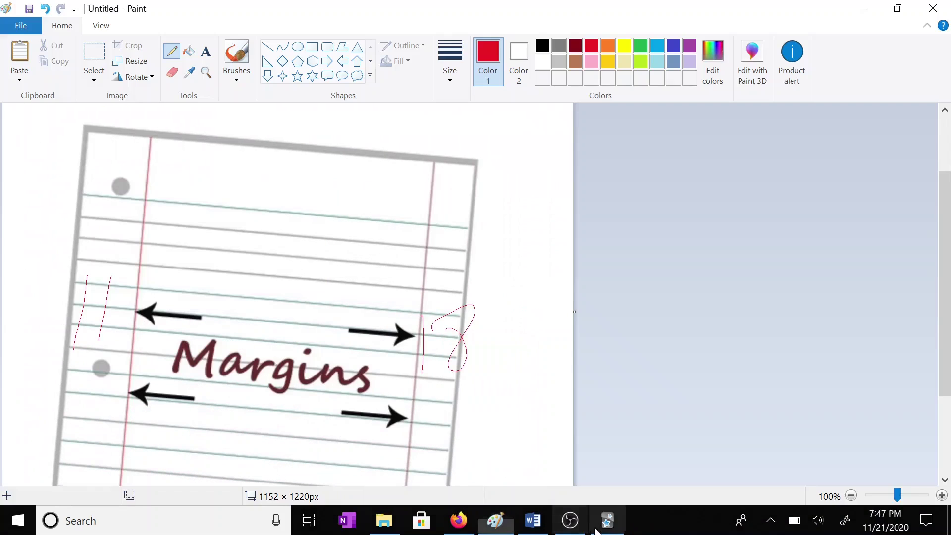
# - Paste the annotated Margins snip into the marginal lymphoma note's Extra field, then rate the card
pyautogui.click(607, 520)
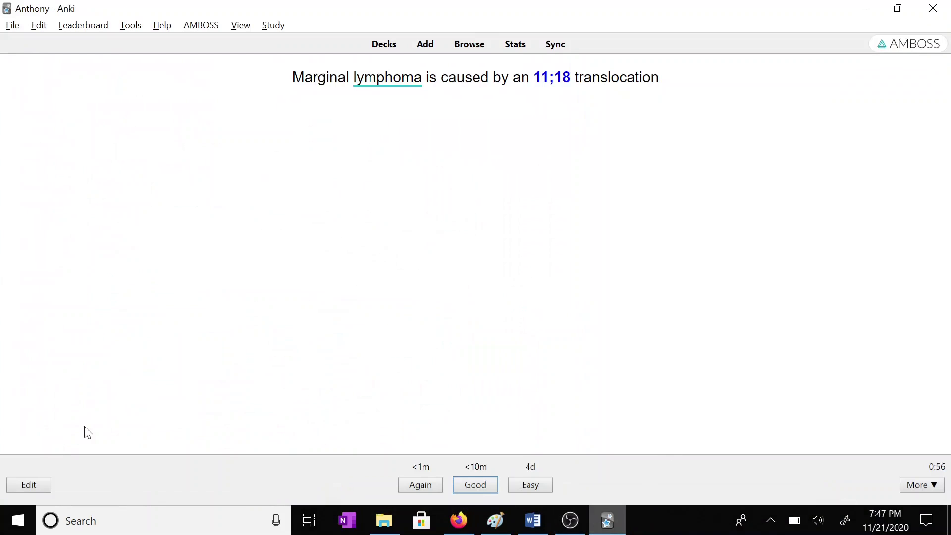
pyautogui.click(15, 489)
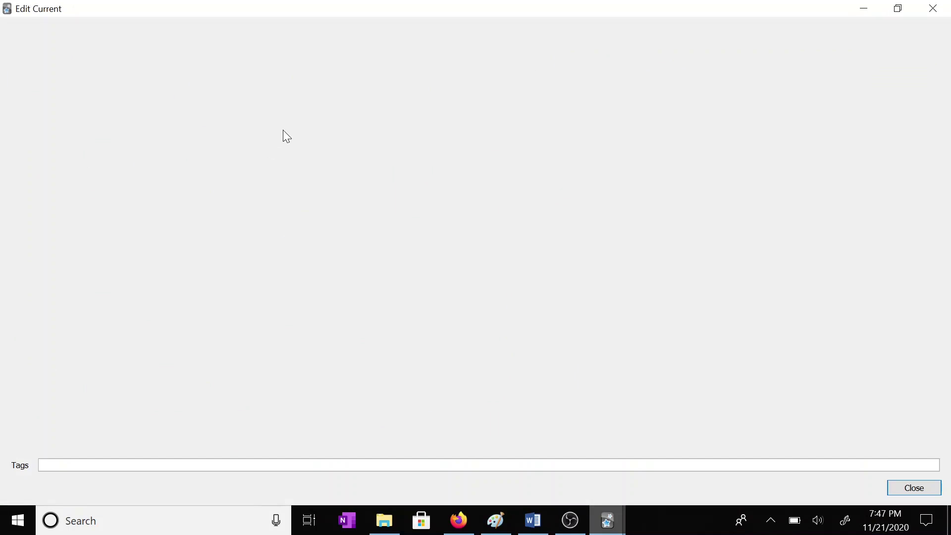
pyautogui.press('Tab')
pyautogui.hotkey('ctrl', 'v')
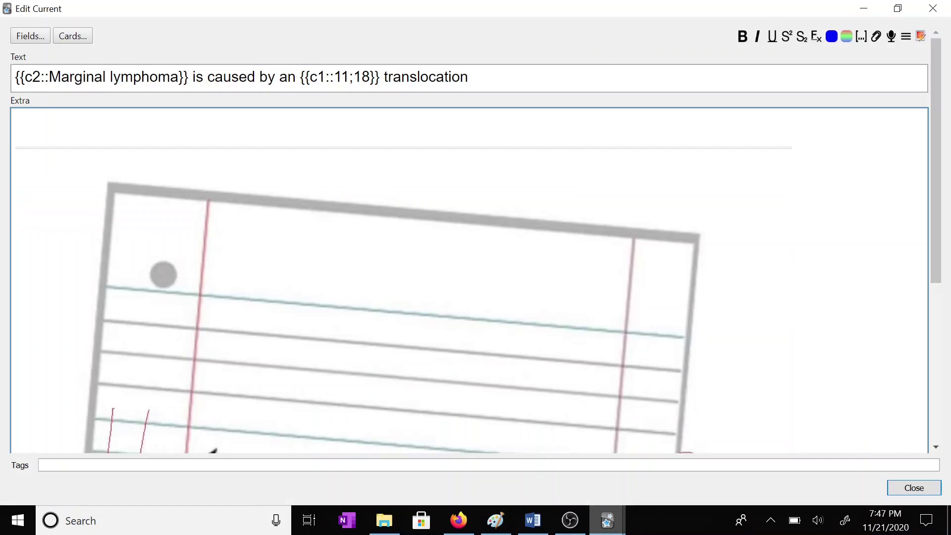
pyautogui.press('Escape')
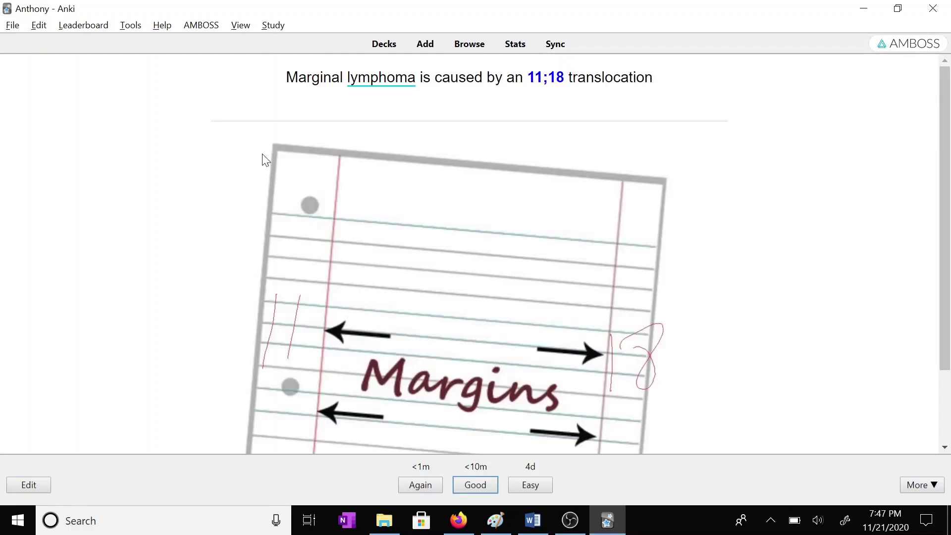
pyautogui.scroll(-2, 292, 282)
pyautogui.scroll(2, 292, 285)
pyautogui.press('space')
# - Reveal the sibling card's 'Marginal lymphoma' answer to finish the deck
pyautogui.press('space')
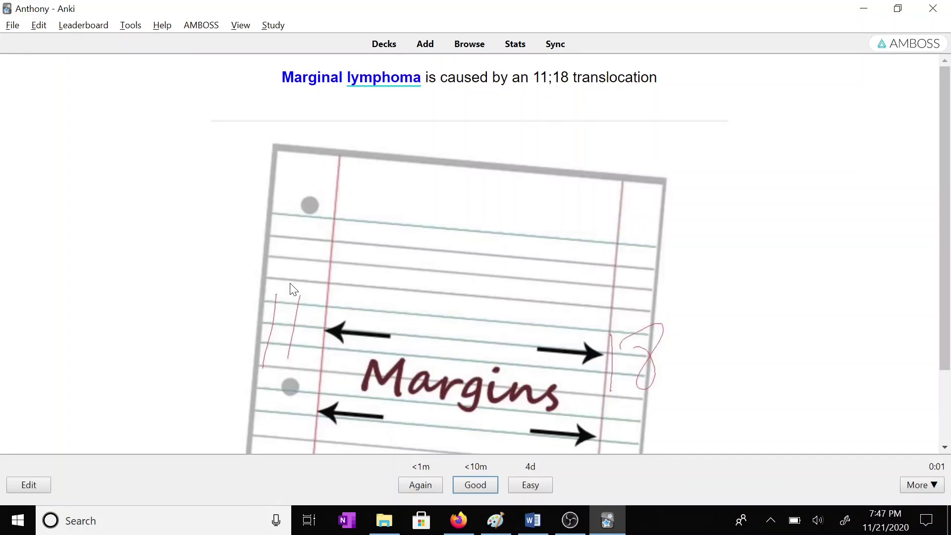
pyautogui.press('space')
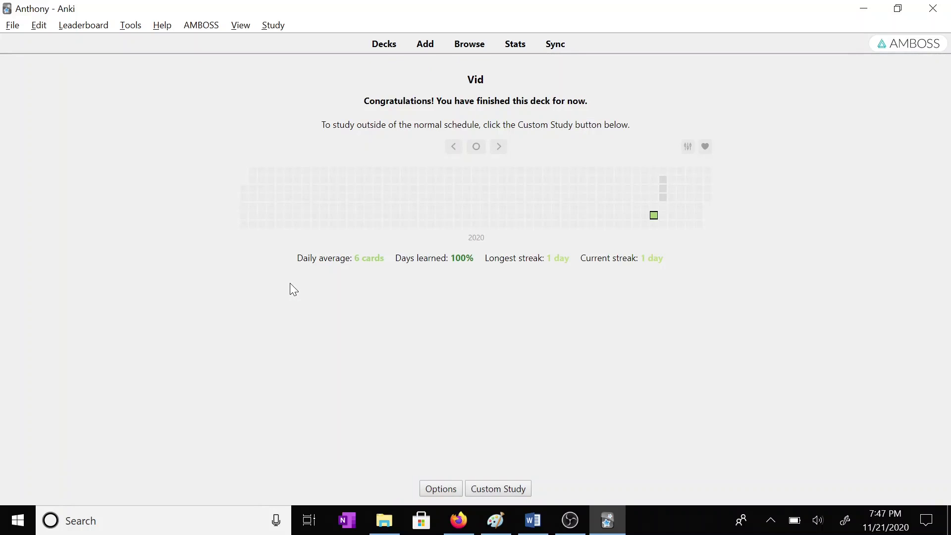